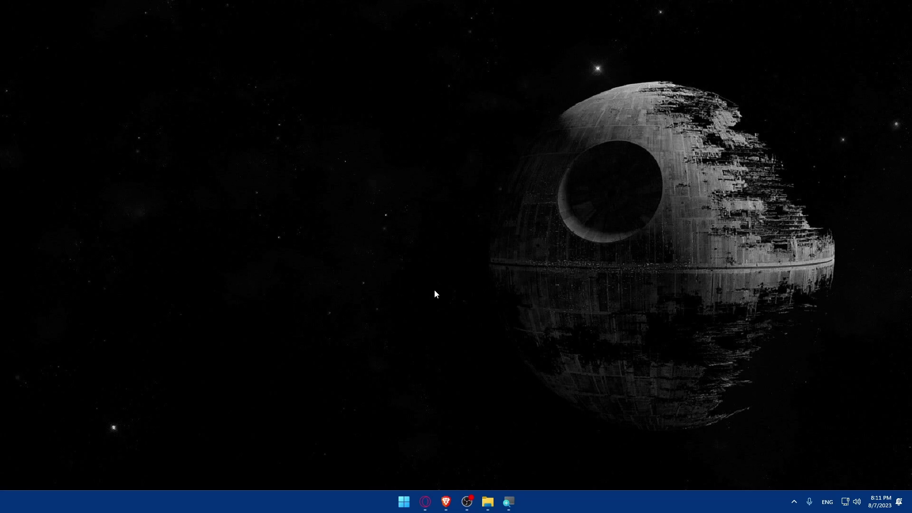
Launch Brave and load stripe.com from the New Tab page.
{"action": "left_click", "coordinate": [446, 502]}
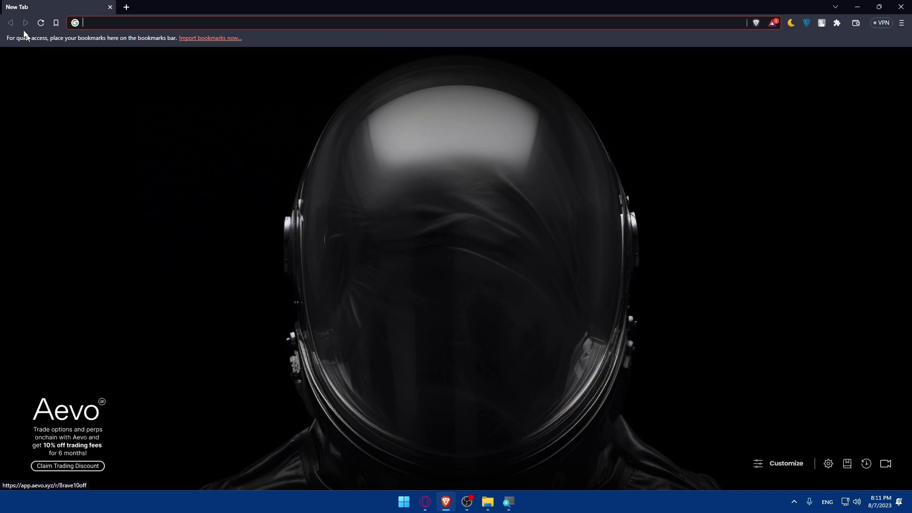
{"action": "type", "text": "stripe"}
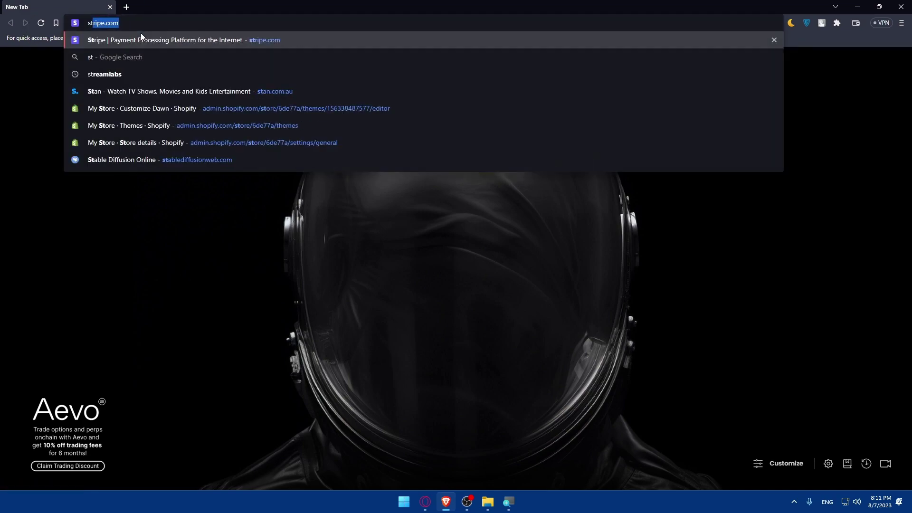
{"action": "type", "text": ".com"}
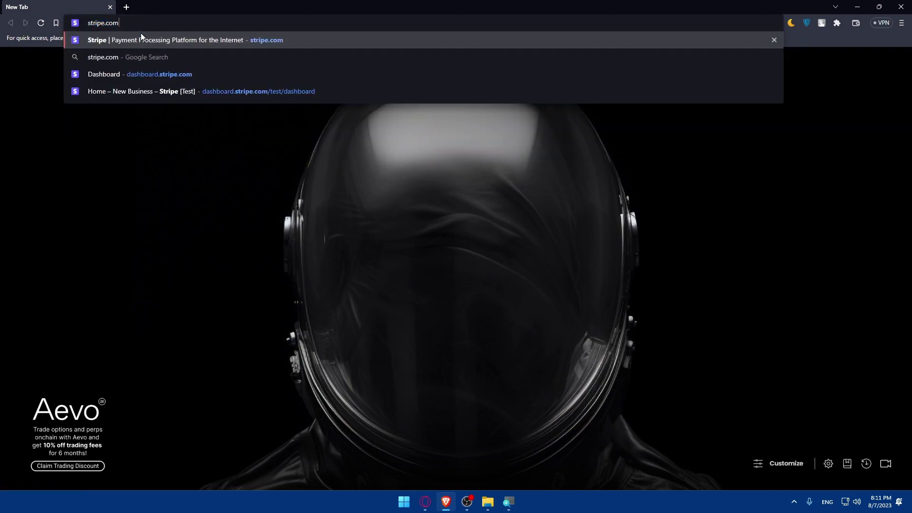
{"action": "key", "text": "Return"}
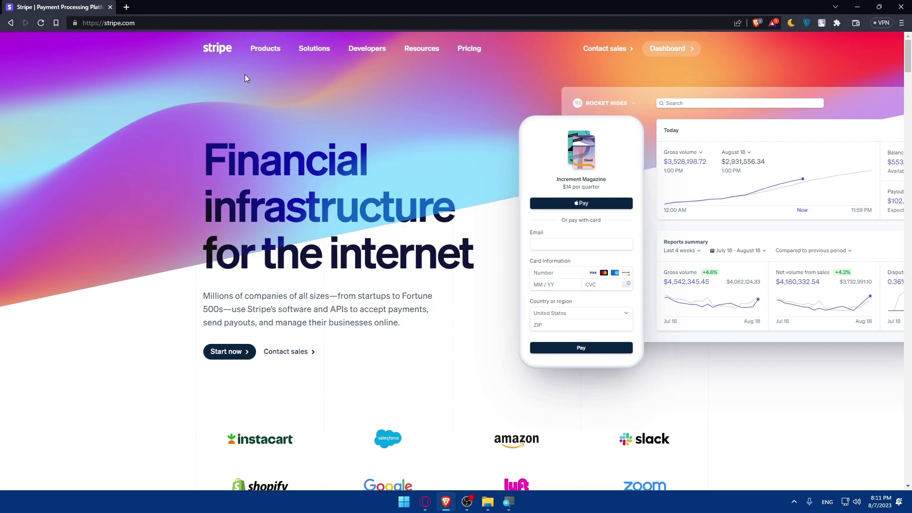
Scroll down through the Stripe marketing home page and back up.
{"action": "scroll", "coordinate": [315, 91], "scroll_direction": "down", "scroll_amount": 8}
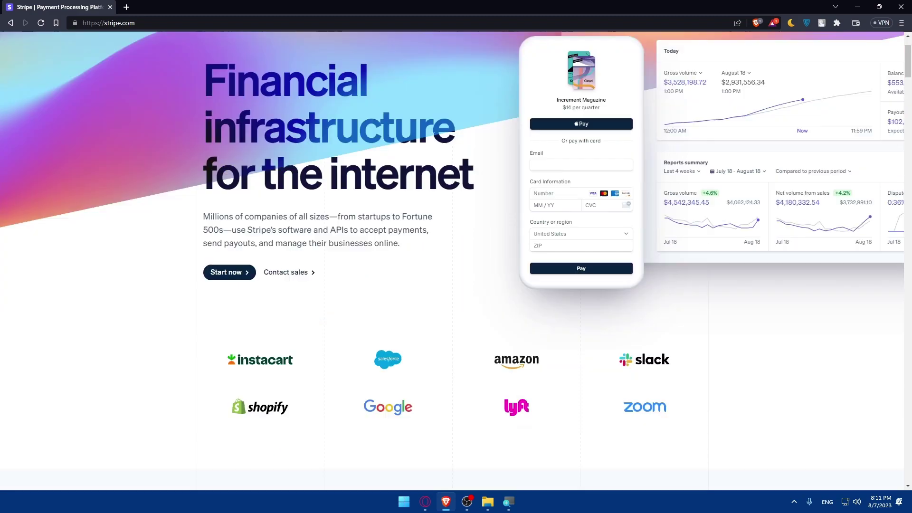
{"action": "scroll", "coordinate": [407, 138], "scroll_direction": "down", "scroll_amount": 8}
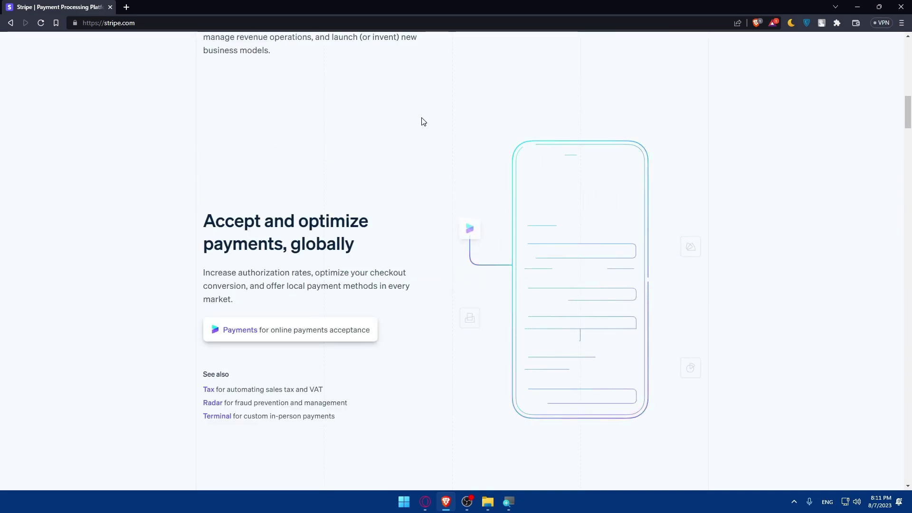
{"action": "scroll", "coordinate": [423, 122], "scroll_direction": "down", "scroll_amount": 12}
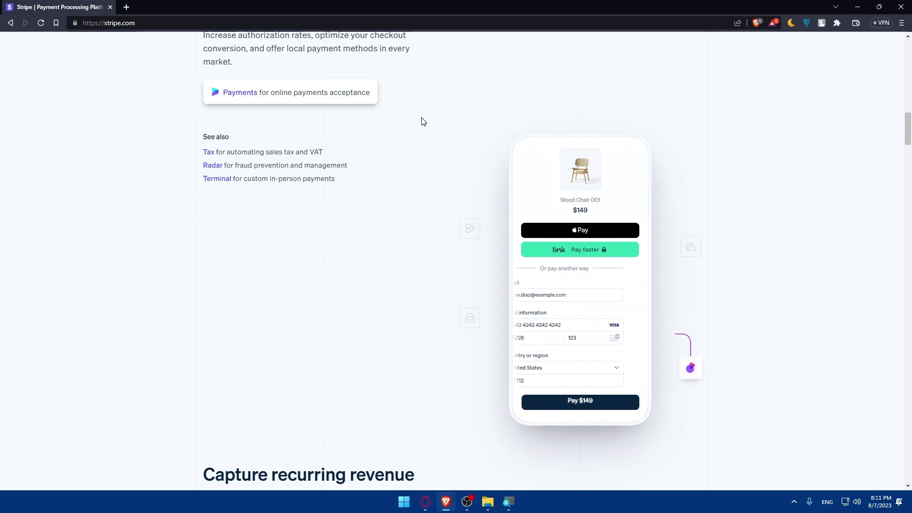
{"action": "scroll", "coordinate": [424, 121], "scroll_direction": "down", "scroll_amount": 3}
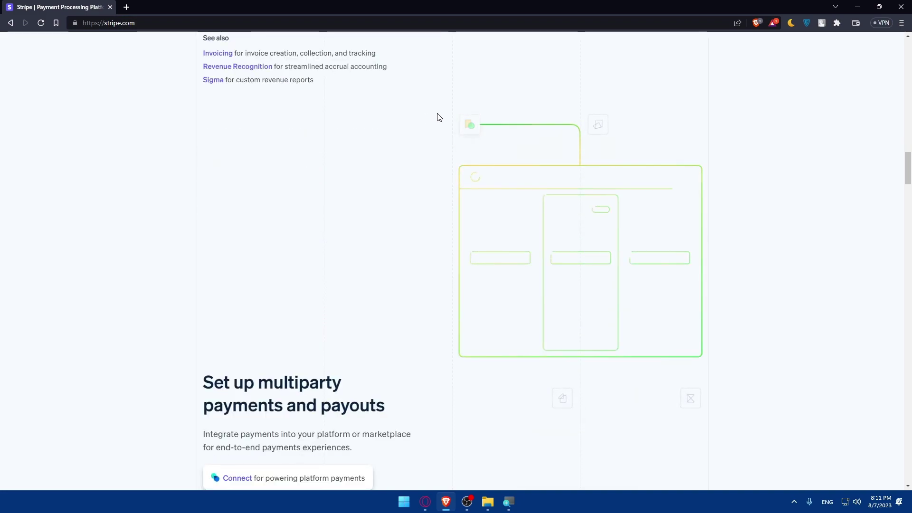
{"action": "scroll", "coordinate": [438, 116], "scroll_direction": "down", "scroll_amount": 5}
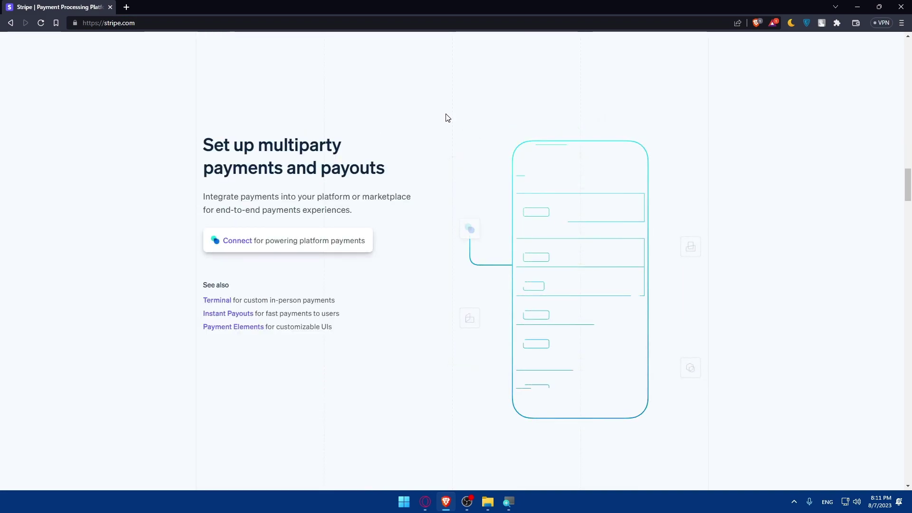
{"action": "scroll", "coordinate": [446, 119], "scroll_direction": "down", "scroll_amount": 18}
{"action": "scroll", "coordinate": [445, 118], "scroll_direction": "up", "scroll_amount": 20}
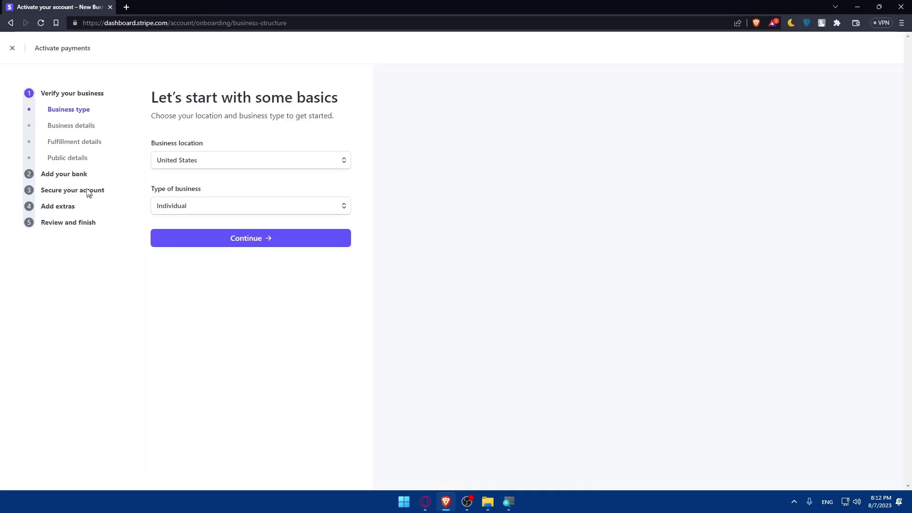
Highlight the Verify your business, Add your bank and Review and finish steps, then close onboarding.
{"action": "left_click_drag", "start_coordinate": [105, 97], "coordinate": [42, 99]}
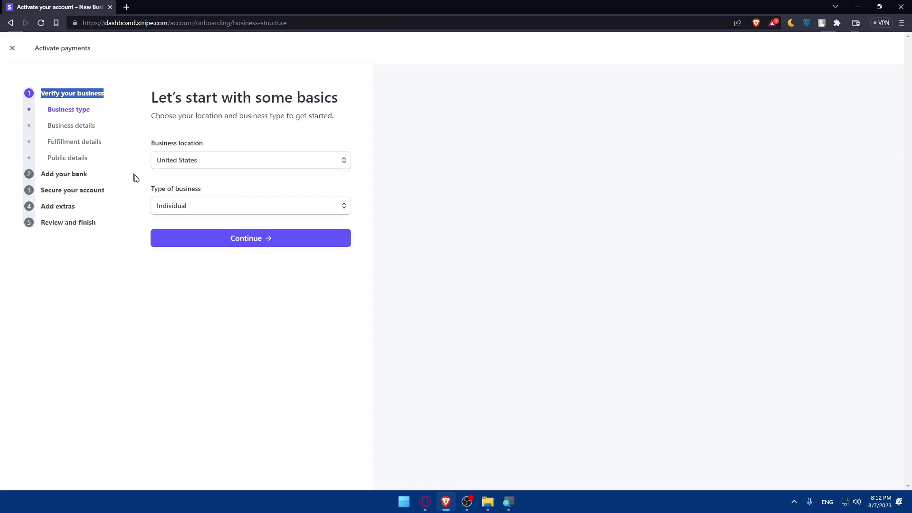
{"action": "left_click_drag", "start_coordinate": [96, 176], "coordinate": [40, 174]}
{"action": "left_click_drag", "start_coordinate": [108, 191], "coordinate": [40, 208]}
{"action": "left_click_drag", "start_coordinate": [108, 231], "coordinate": [44, 230]}
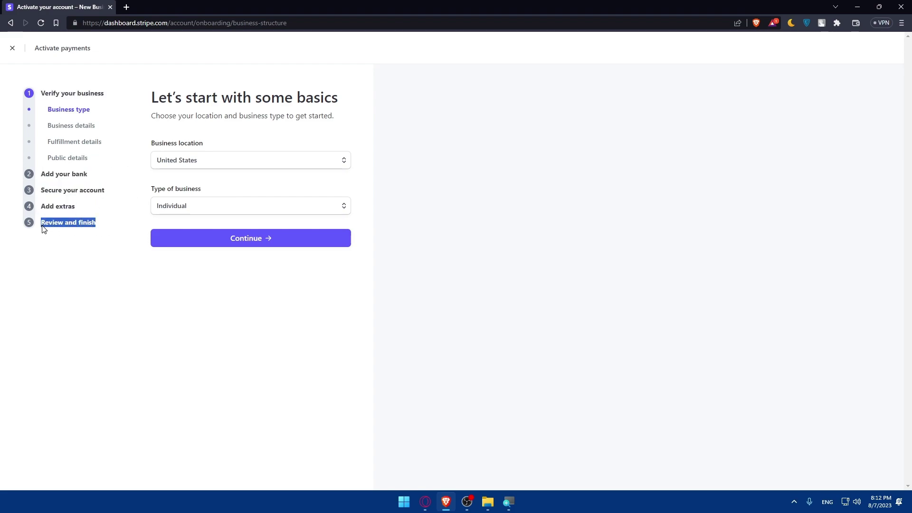
{"action": "left_click", "coordinate": [13, 49]}
Confirm Leave in the 'Leave site?' dialog to return to the dashboard Home.
{"action": "left_click", "coordinate": [492, 77]}
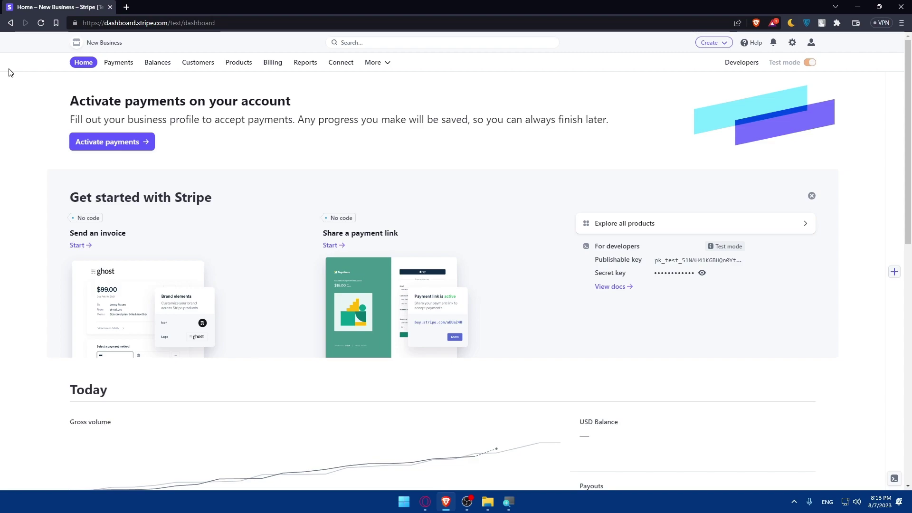
Open payoneer.com in a new tab and sign in using the saved login.
{"action": "left_click", "coordinate": [126, 10]}
{"action": "type", "text": "payo"}
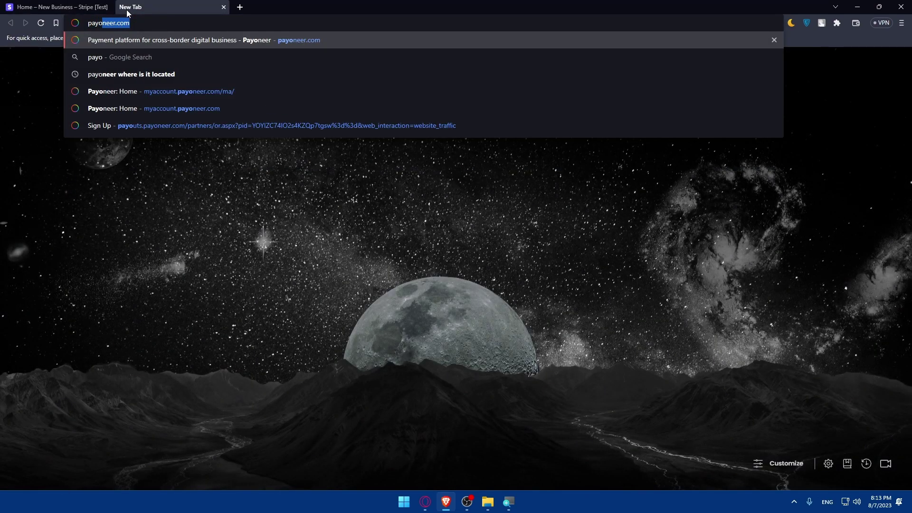
{"action": "key", "text": "Return"}
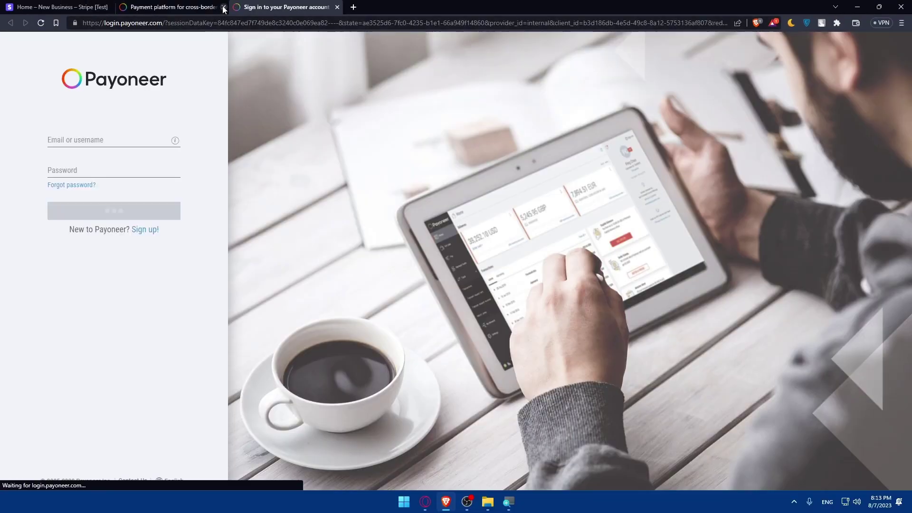
{"action": "left_click", "coordinate": [126, 134]}
{"action": "left_click", "coordinate": [119, 157]}
{"action": "left_click", "coordinate": [104, 213]}
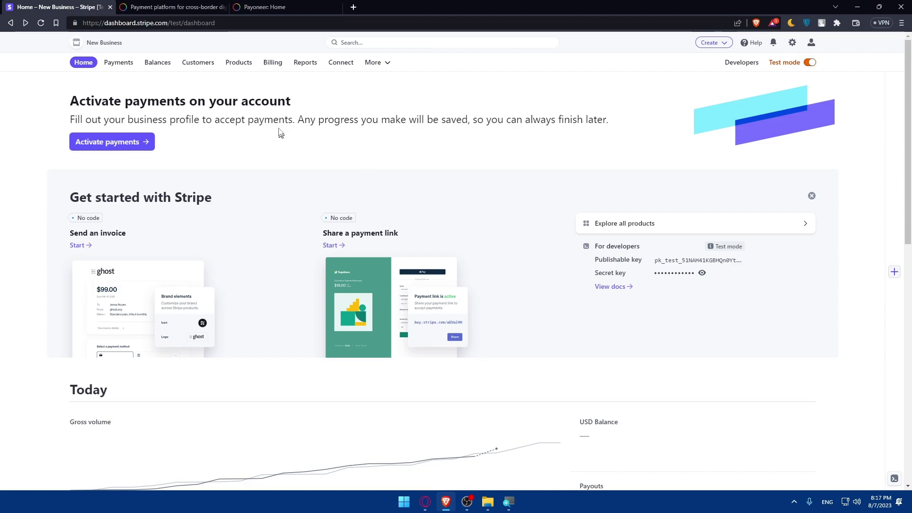
Reopen the Activate payments onboarding, highlight Add your bank, and glance at Payoneer Home.
{"action": "left_click", "coordinate": [118, 143]}
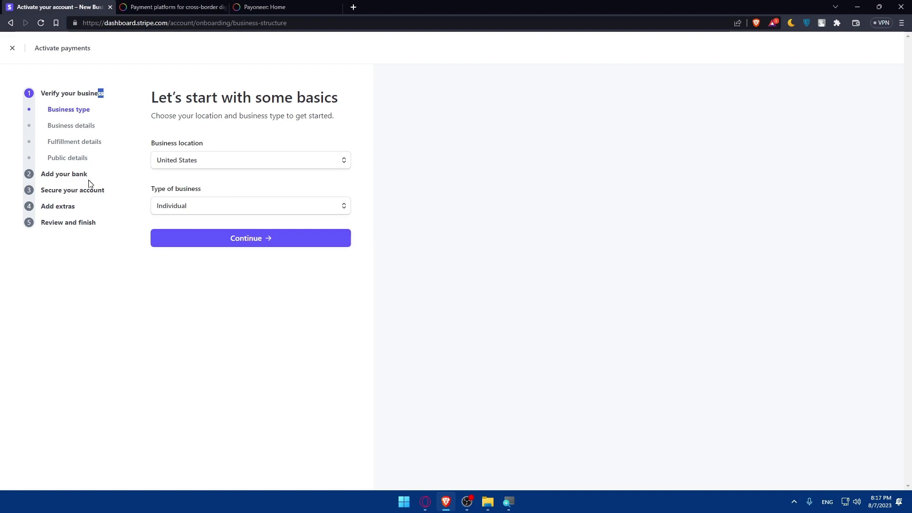
{"action": "left_click_drag", "start_coordinate": [90, 180], "coordinate": [46, 176]}
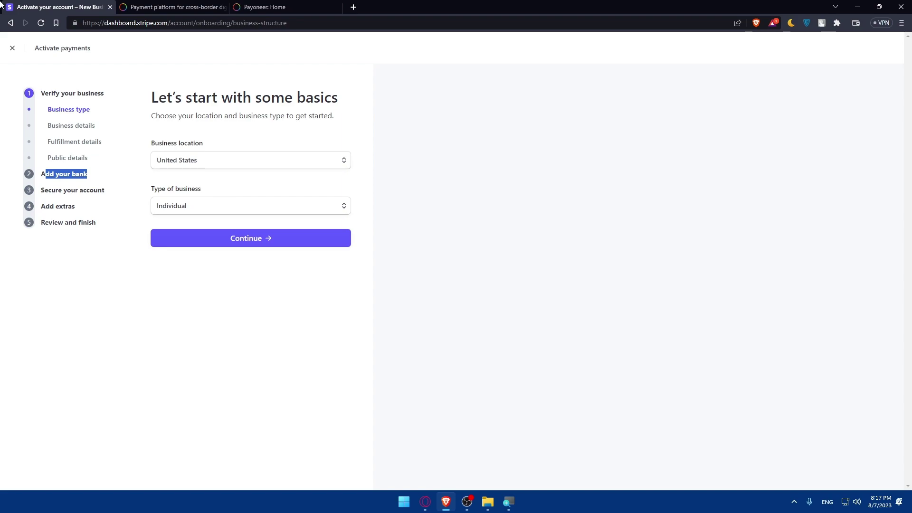
{"action": "left_click", "coordinate": [306, 3]}
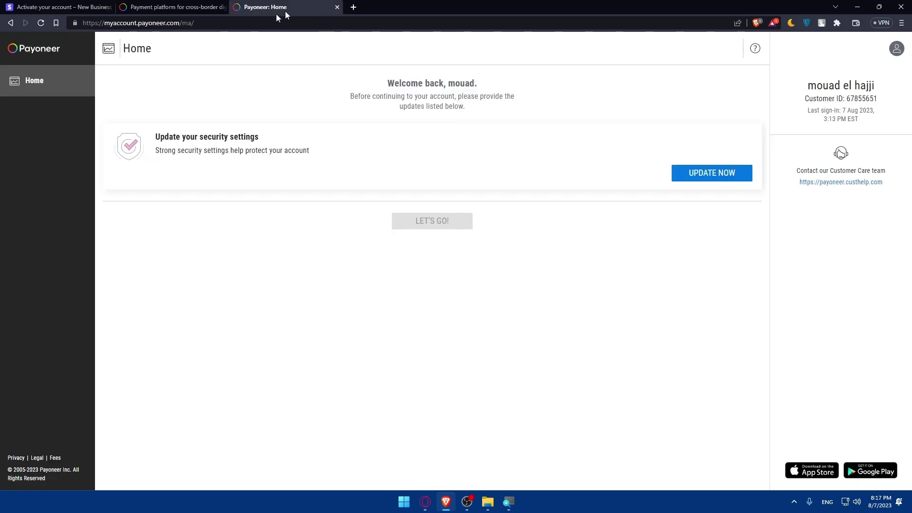
{"action": "left_click", "coordinate": [56, 4]}
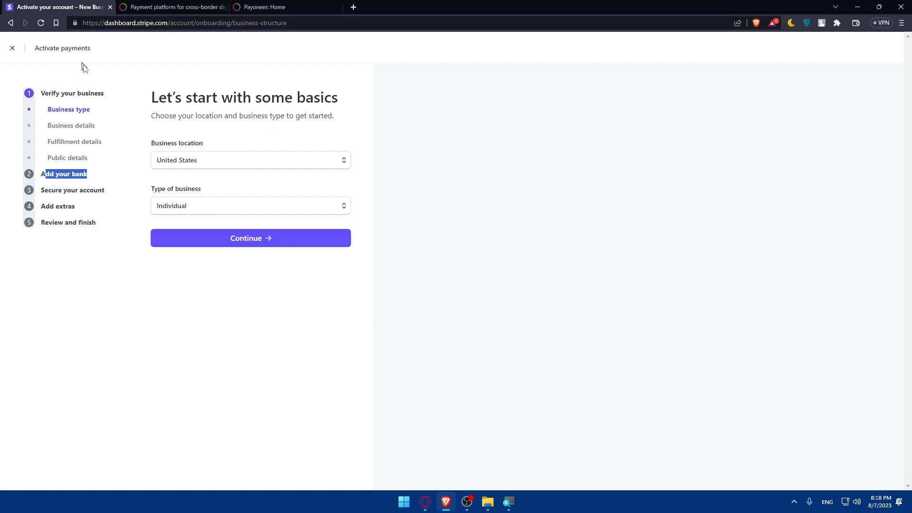
{"action": "mouse_move", "coordinate": [312, 212]}
Exit the onboarding and browse the Payments 'Choose how to start collecting payments' cards.
{"action": "left_click", "coordinate": [13, 48]}
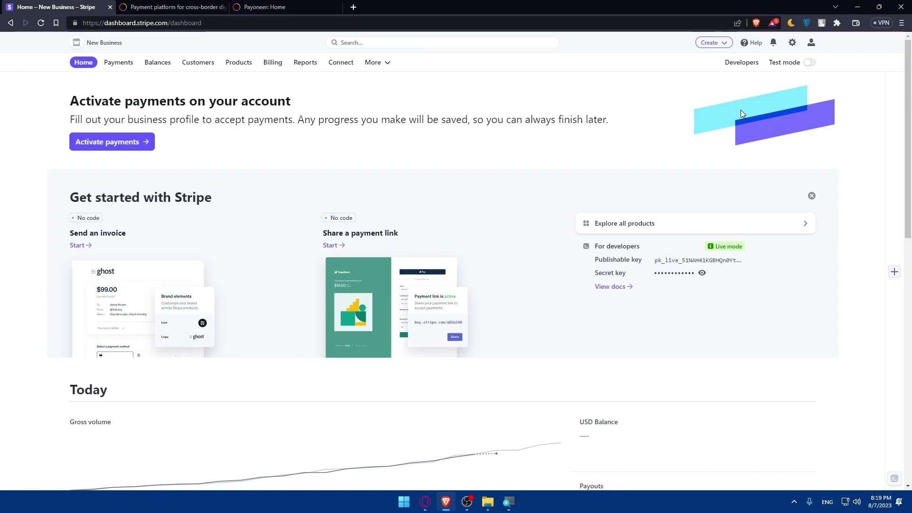
{"action": "left_click", "coordinate": [118, 63]}
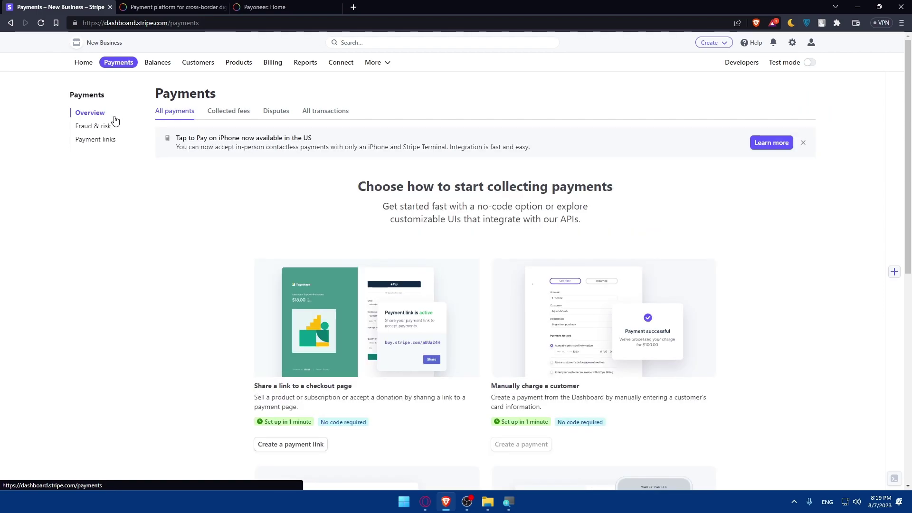
{"action": "scroll", "coordinate": [504, 223], "scroll_direction": "down", "scroll_amount": 8}
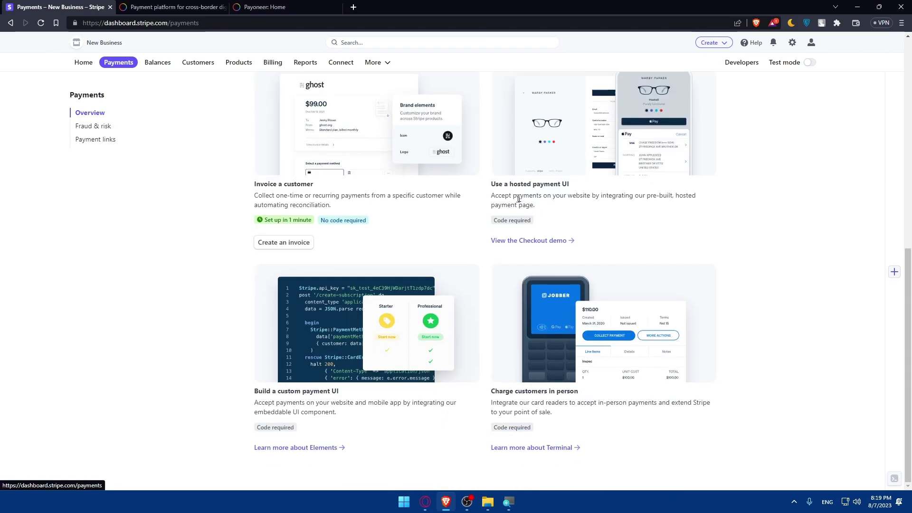
{"action": "scroll", "coordinate": [570, 190], "scroll_direction": "up", "scroll_amount": 10}
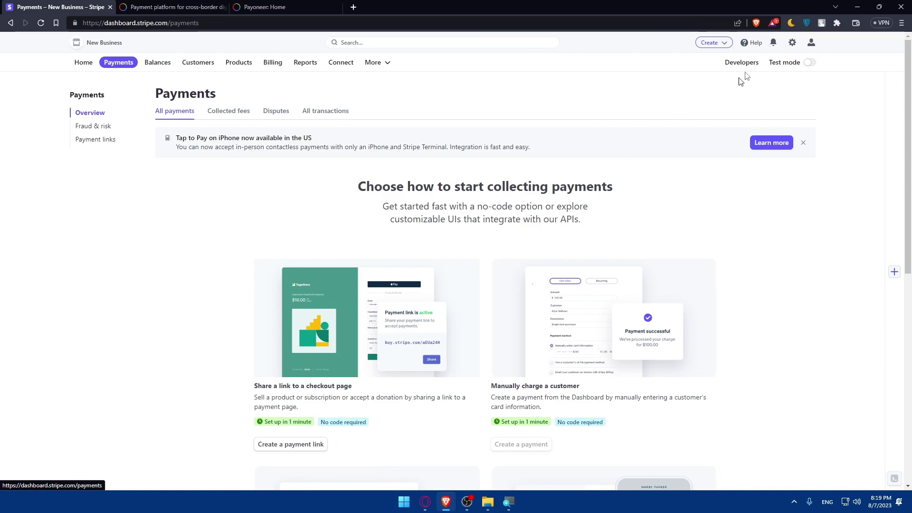
{"action": "scroll", "coordinate": [542, 150], "scroll_direction": "down", "scroll_amount": 8}
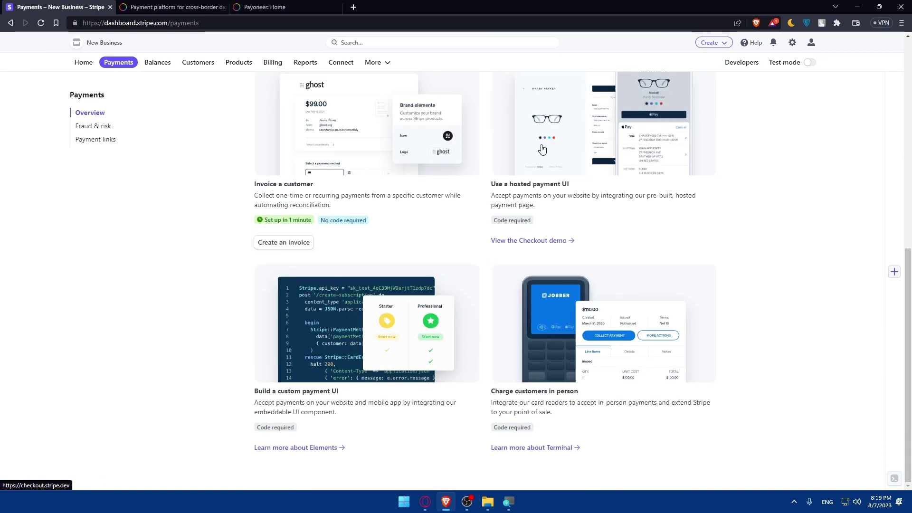
{"action": "scroll", "coordinate": [570, 157], "scroll_direction": "up", "scroll_amount": 8}
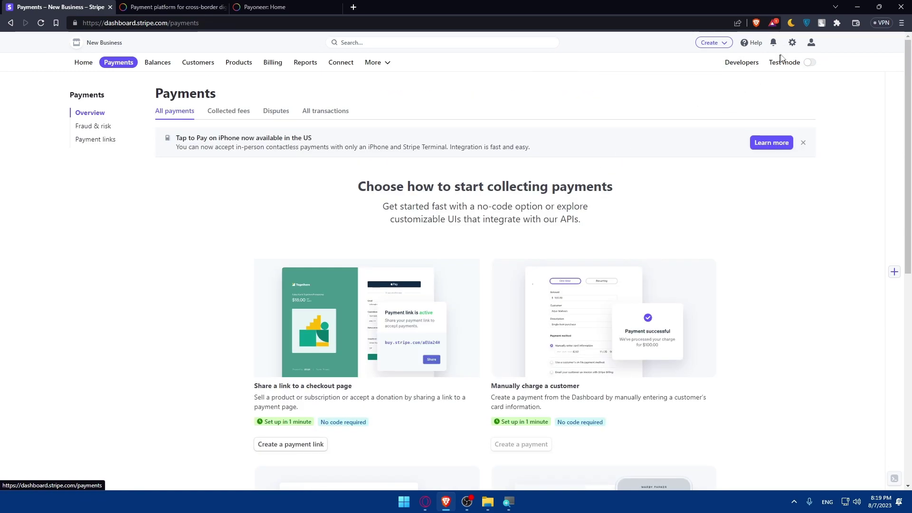
Open Settings and automatic currency conversion, then close the extra Payoneer marketing tab.
{"action": "left_click", "coordinate": [793, 43]}
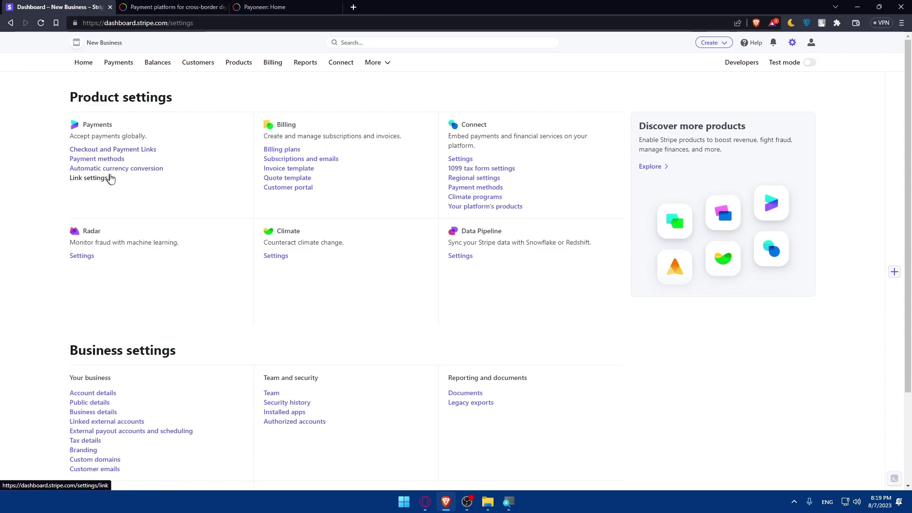
{"action": "left_click", "coordinate": [145, 172]}
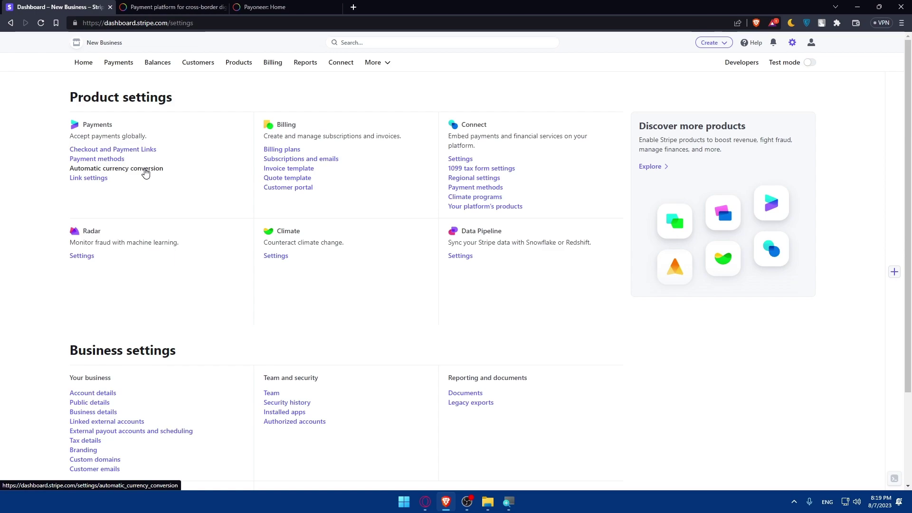
{"action": "left_click", "coordinate": [217, 8]}
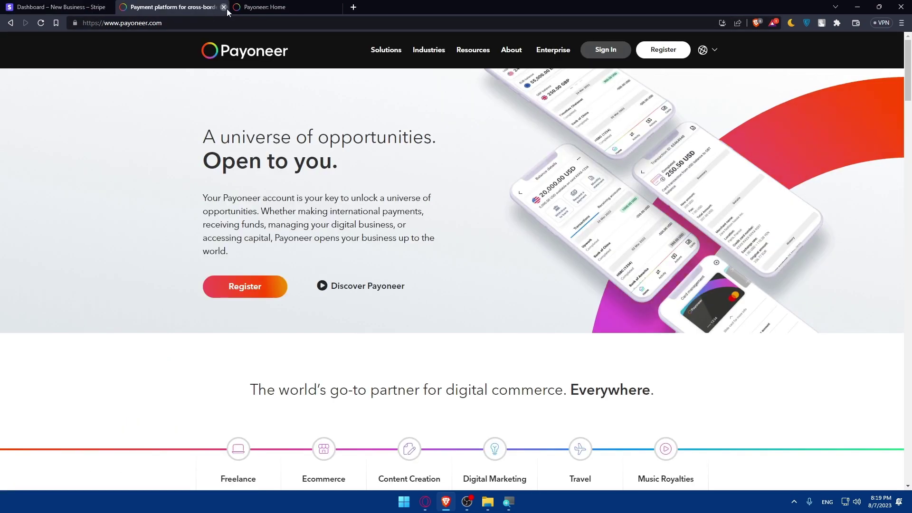
{"action": "left_click", "coordinate": [223, 7]}
{"action": "left_click", "coordinate": [105, 7]}
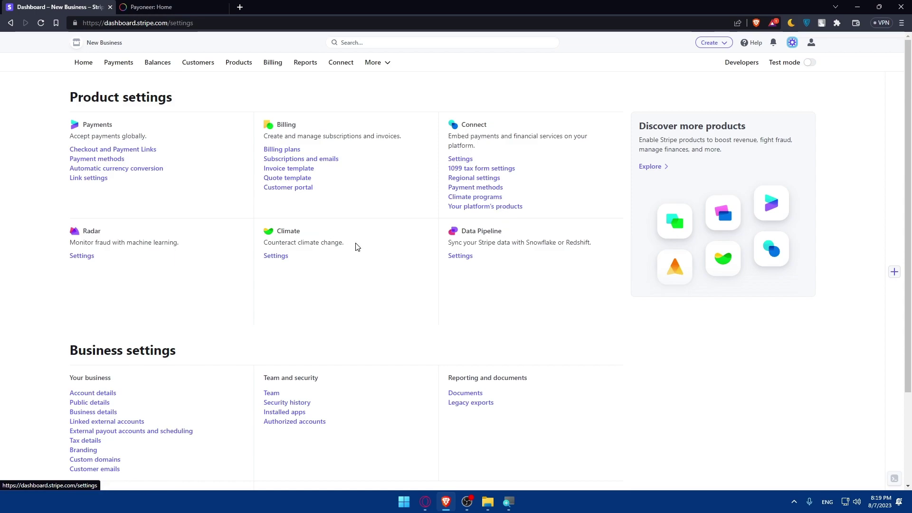
Scroll through the Stripe Settings page's Product and Business settings sections.
{"action": "scroll", "coordinate": [119, 305], "scroll_direction": "down", "scroll_amount": 2}
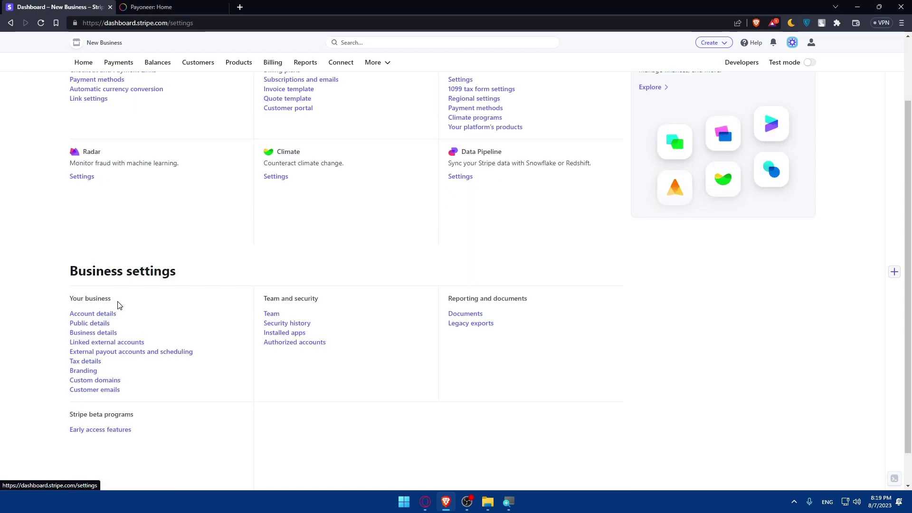
{"action": "left_click_drag", "start_coordinate": [161, 283], "coordinate": [63, 265]}
{"action": "left_click", "coordinate": [209, 239]}
{"action": "scroll", "coordinate": [227, 247], "scroll_direction": "up", "scroll_amount": 2}
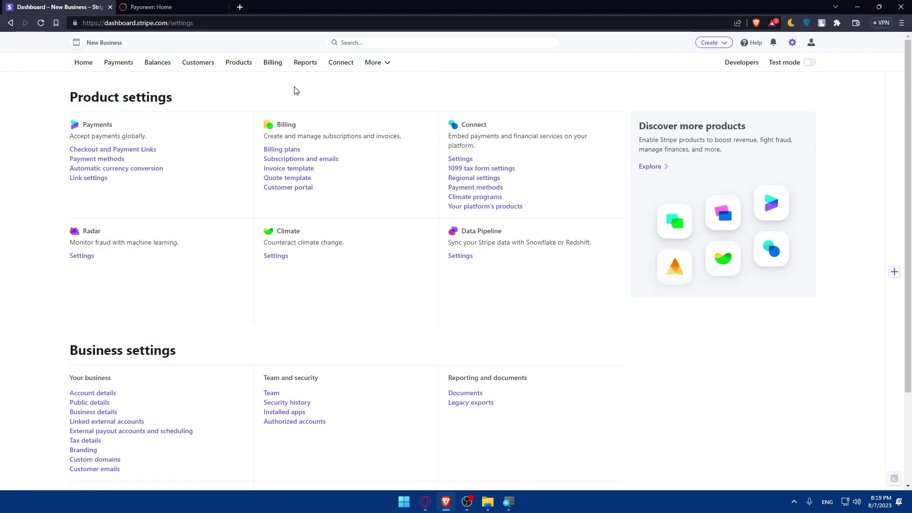
Look over the Billing plans page, then go back to Settings and the Home dashboard.
{"action": "left_click", "coordinate": [293, 150]}
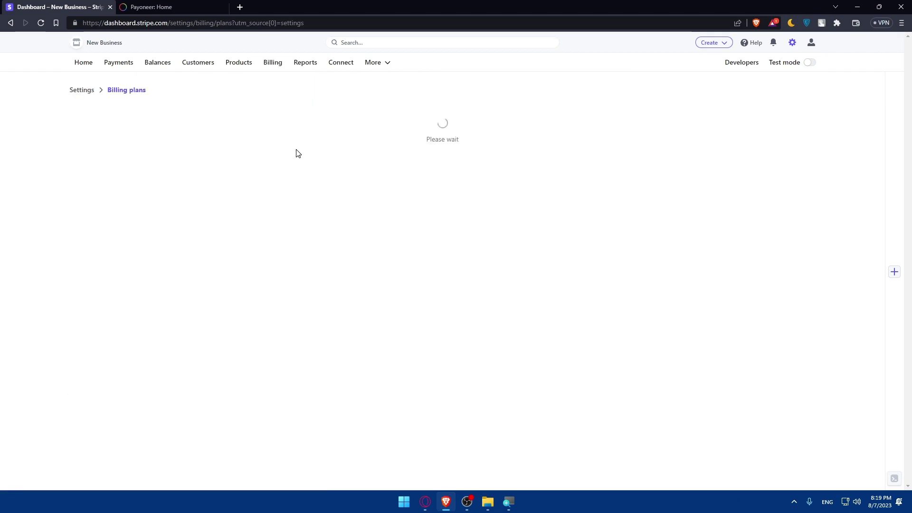
{"action": "scroll", "coordinate": [438, 212], "scroll_direction": "down", "scroll_amount": 2}
{"action": "scroll", "coordinate": [451, 211], "scroll_direction": "up", "scroll_amount": 2}
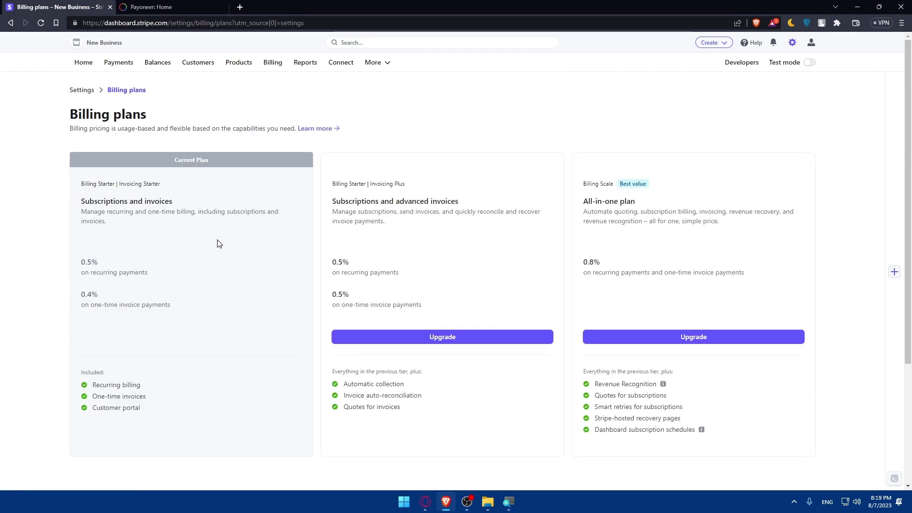
{"action": "key", "text": "alt+Left"}
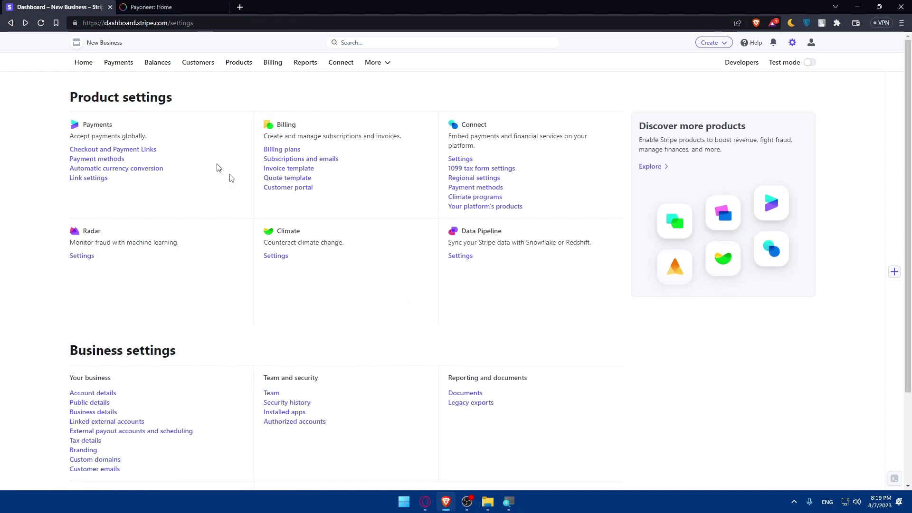
{"action": "left_click", "coordinate": [97, 66]}
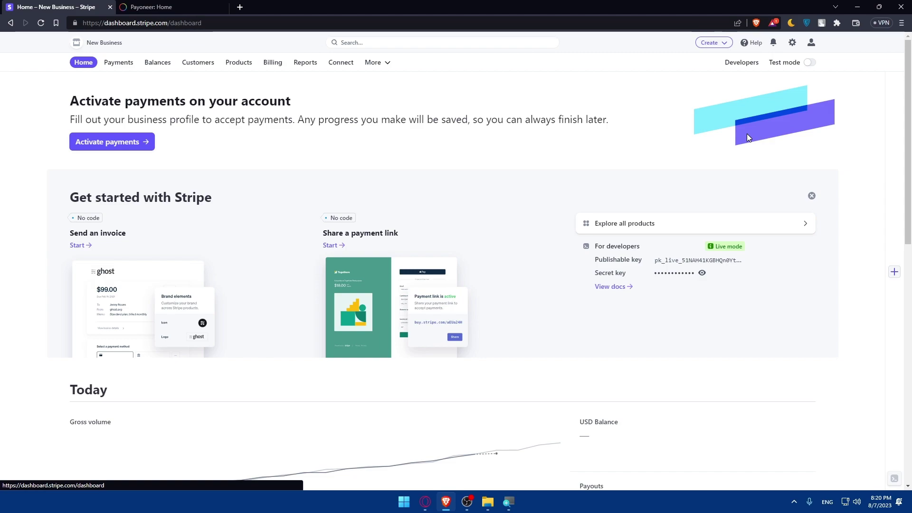
{"action": "left_click", "coordinate": [152, 7]}
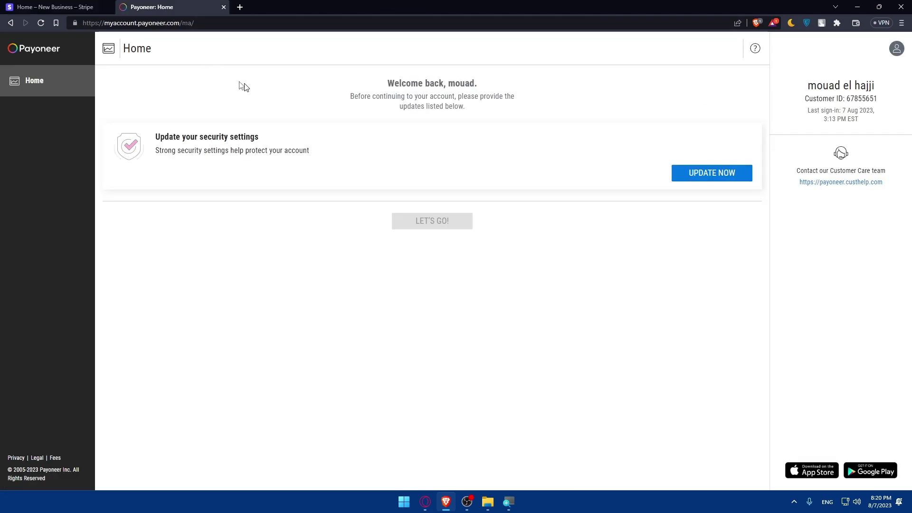
{"action": "left_click", "coordinate": [60, 4]}
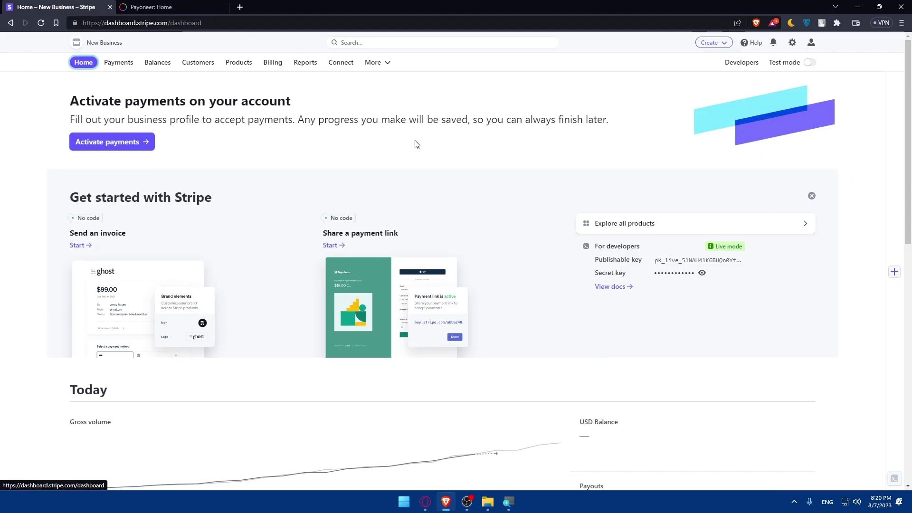
{"action": "left_click", "coordinate": [153, 7]}
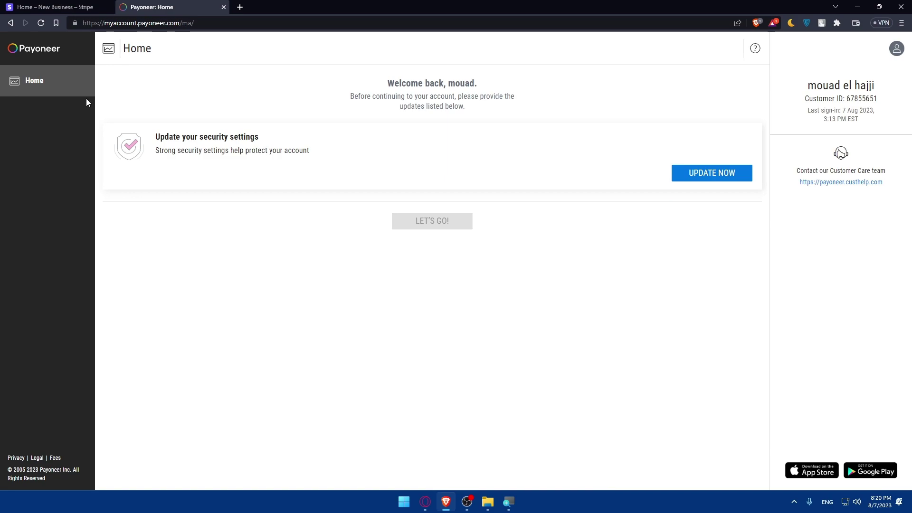
{"action": "left_click", "coordinate": [77, 4]}
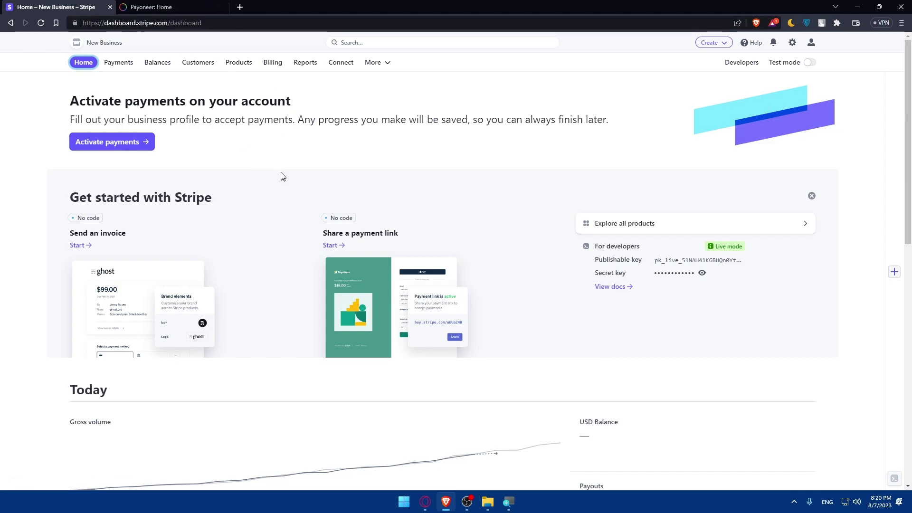
{"action": "scroll", "coordinate": [342, 171], "scroll_direction": "down", "scroll_amount": 3}
{"action": "scroll", "coordinate": [342, 171], "scroll_direction": "up", "scroll_amount": 3}
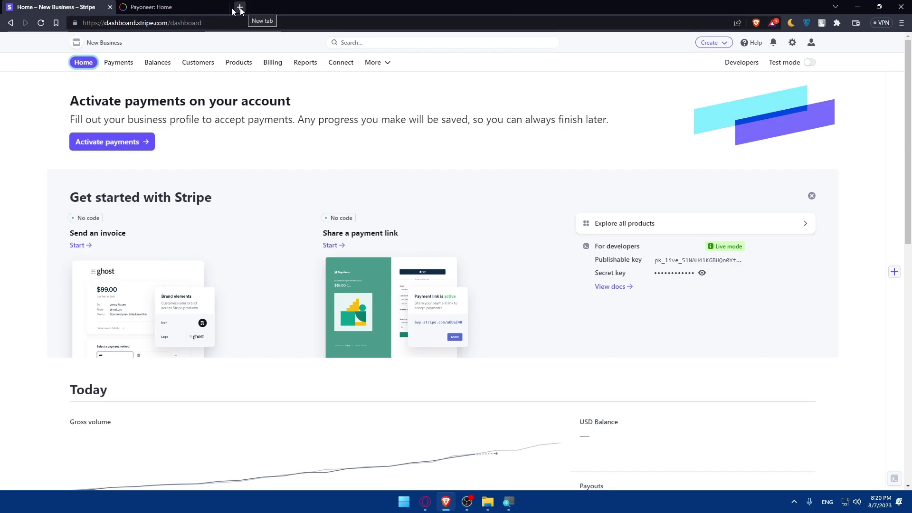
{"action": "key", "text": "alt+Tab"}
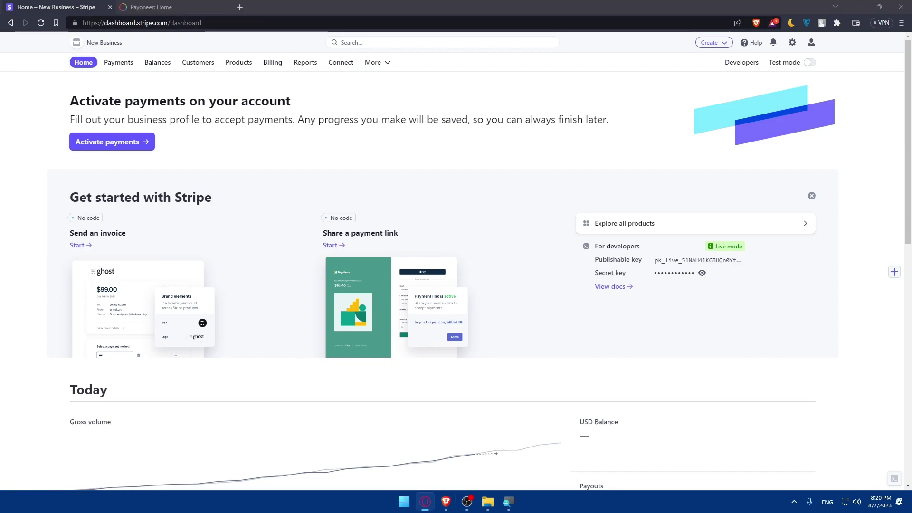
{"action": "left_click", "coordinate": [351, 178]}
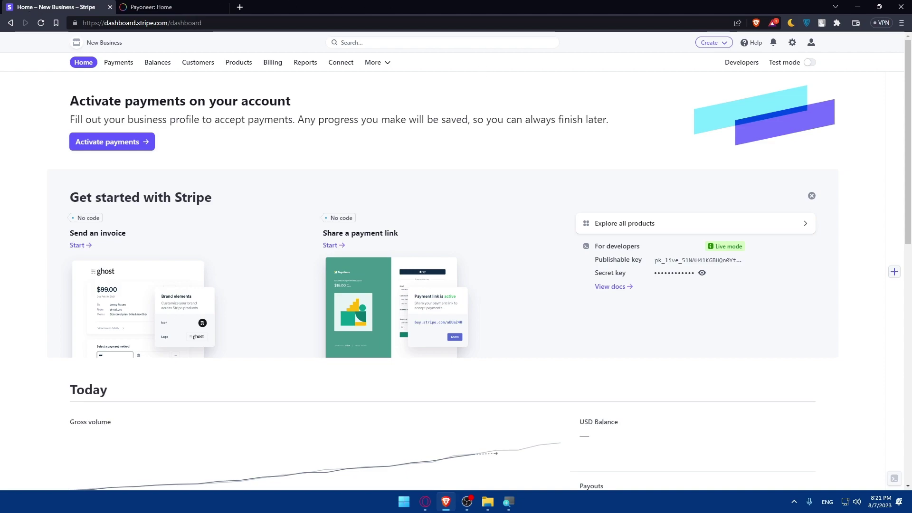
{"action": "scroll", "coordinate": [214, 91], "scroll_direction": "down", "scroll_amount": 2}
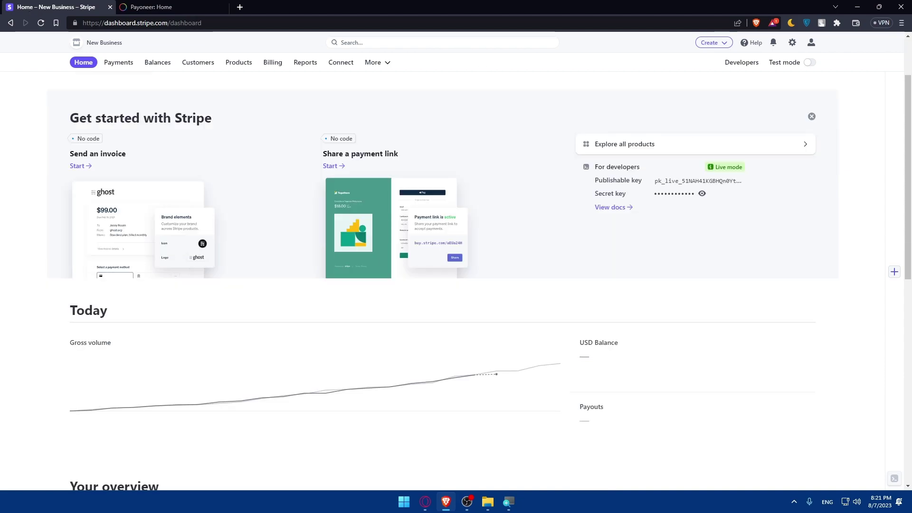